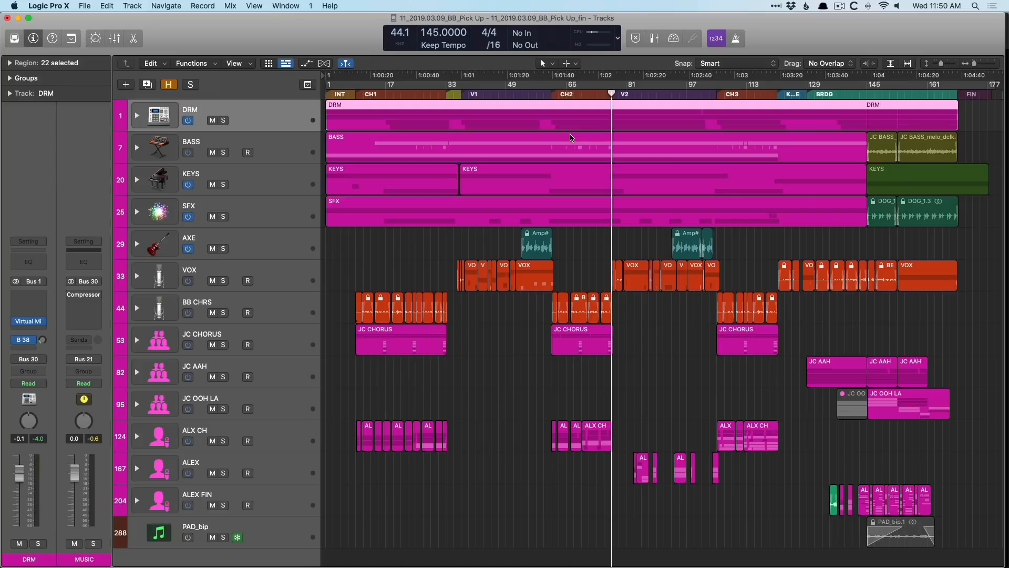
# - Play the song from the end of chorus 2 and show the mixer
pyautogui.press('space')
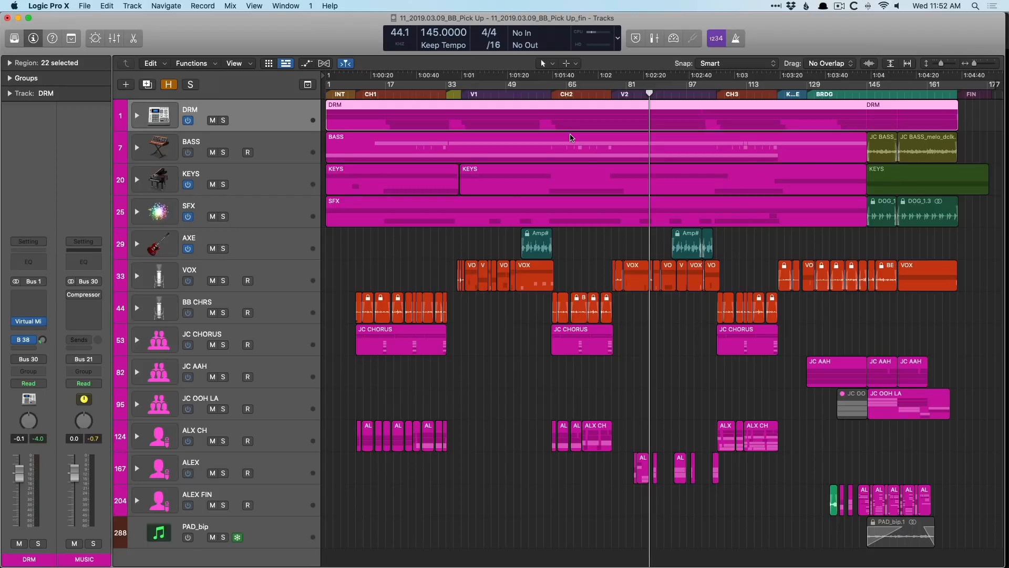
pyautogui.press('x')
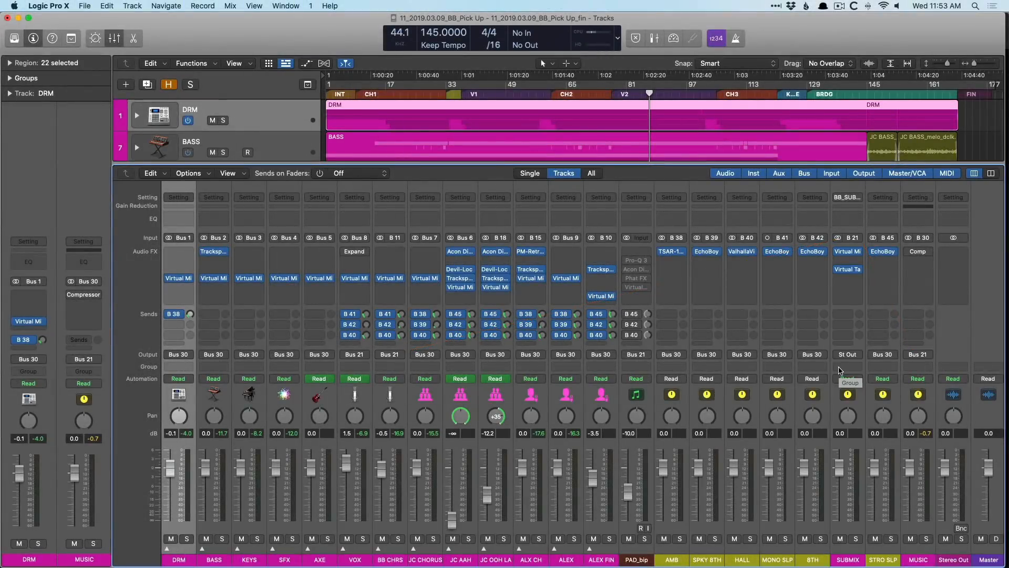
# - Audition the MUSIC bus and the VOX track soloed one at a time, and clear the solos
pyautogui.click(924, 539)
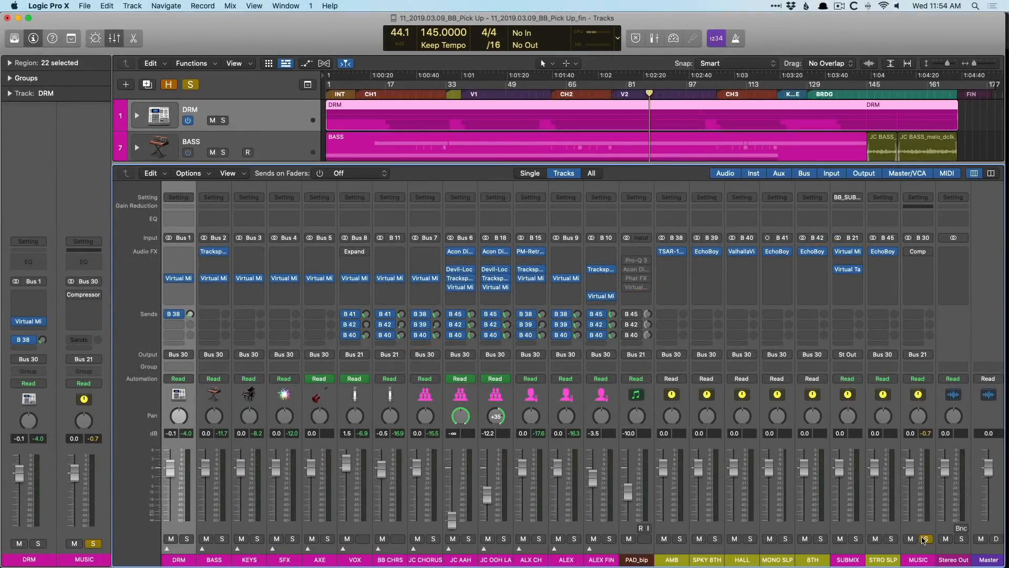
pyautogui.press('space')
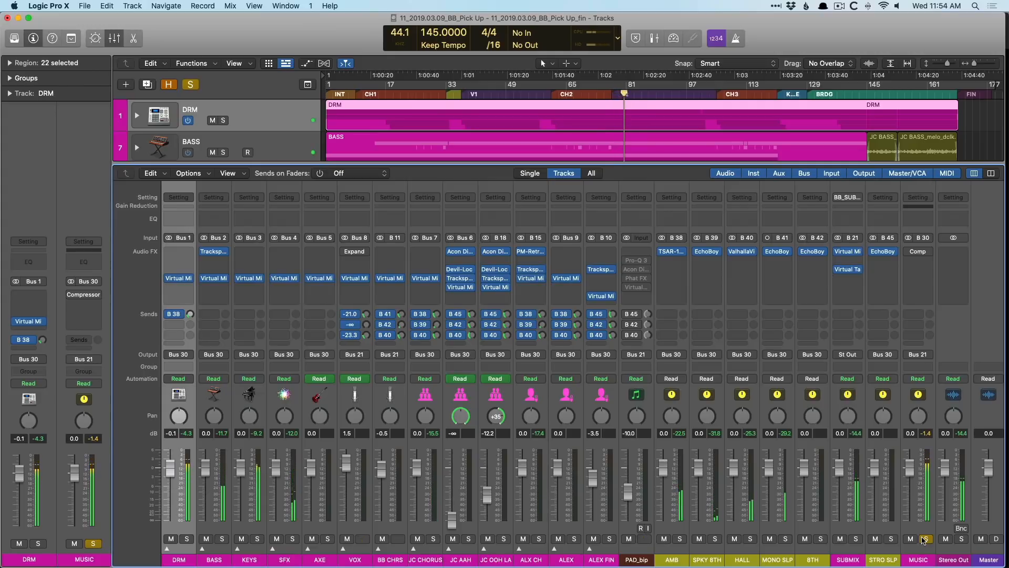
pyautogui.click(923, 540)
pyautogui.click(362, 538)
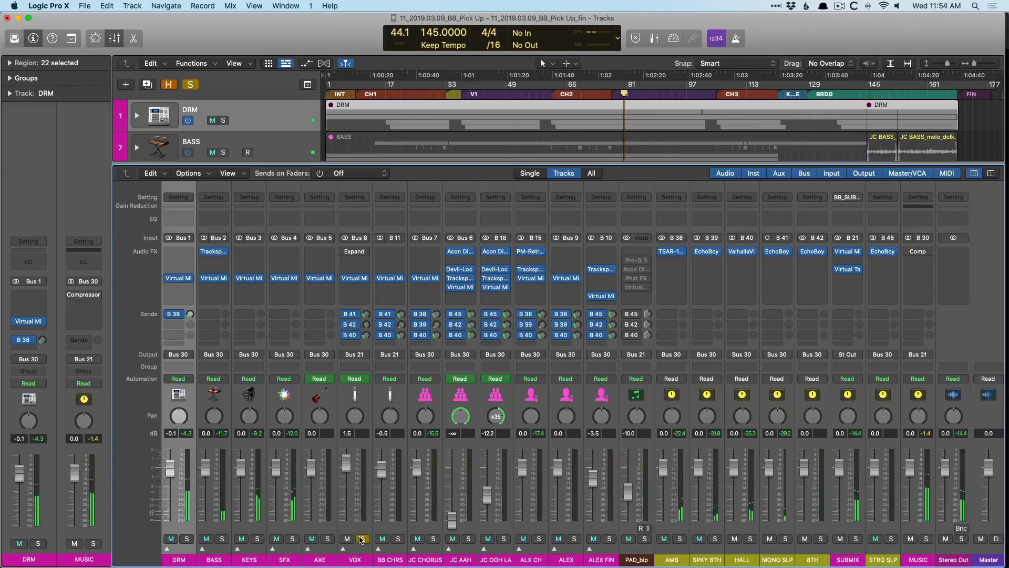
pyautogui.hotkey('alt', ',')
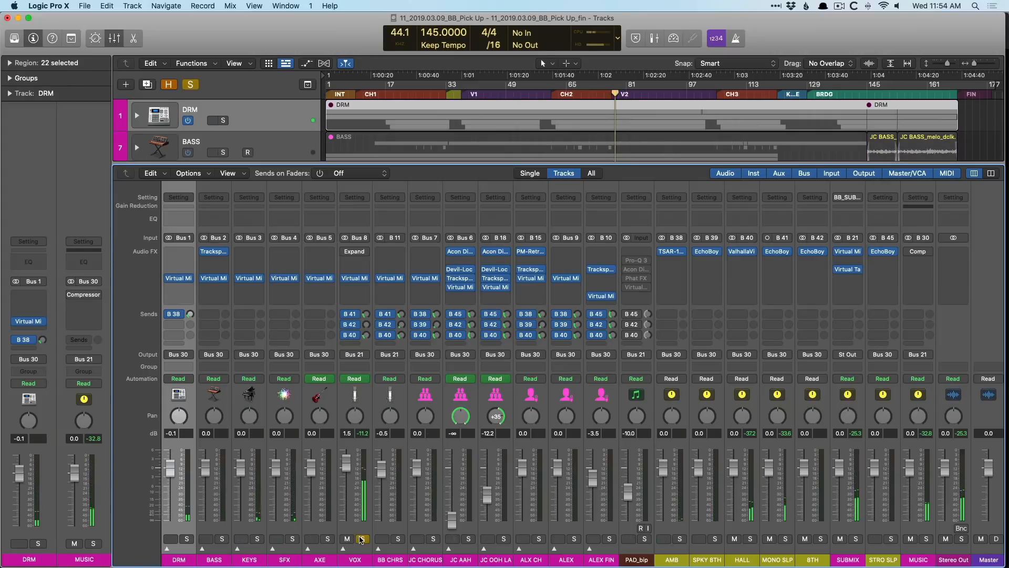
pyautogui.click(362, 539)
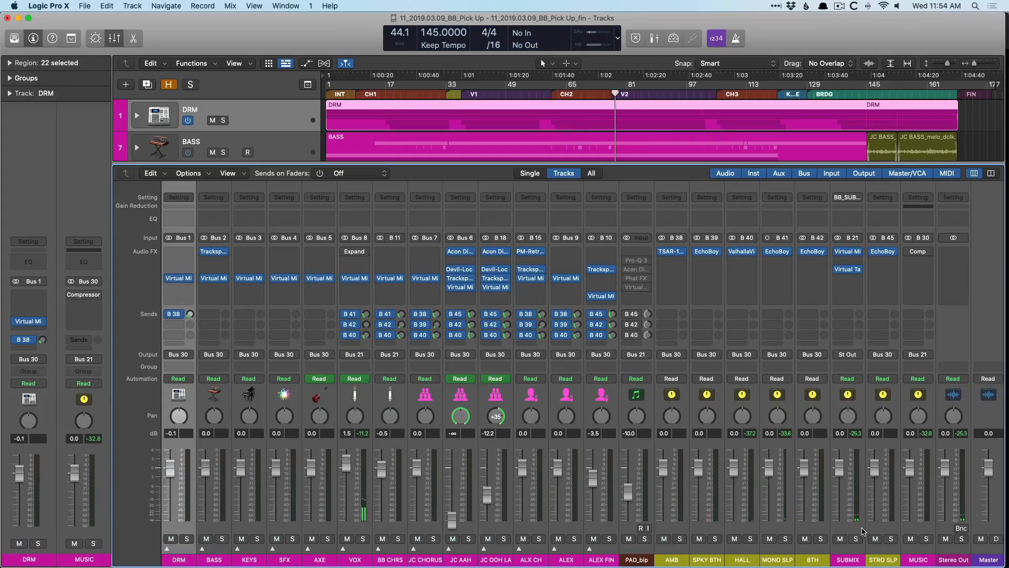
pyautogui.press('space')
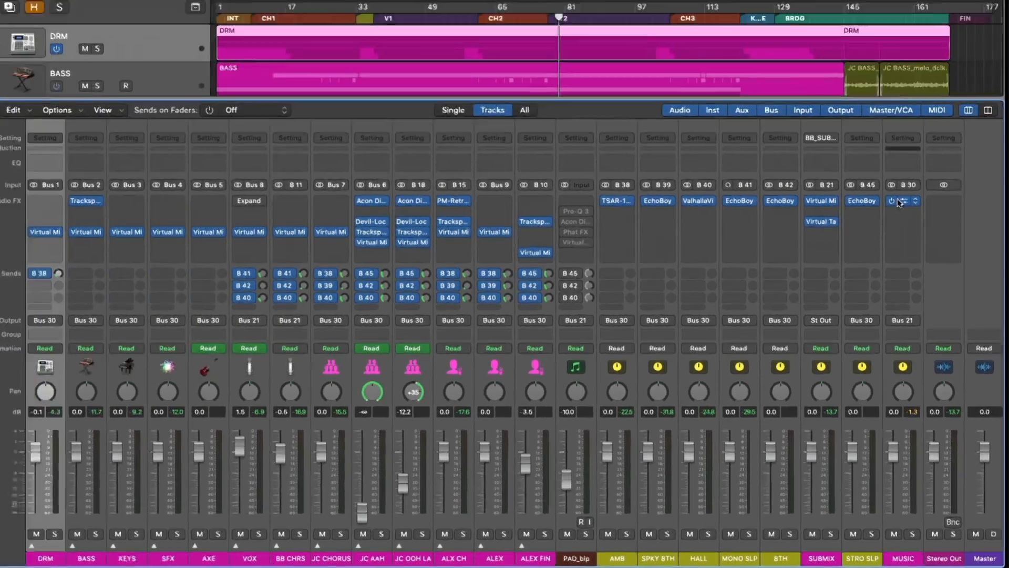
# - Open the Compressor on the MUSIC bus and choose Bus 8 as its side chain source
pyautogui.click(854, 60)
pyautogui.moveTo(643, 168); pyautogui.dragTo(568, 133)
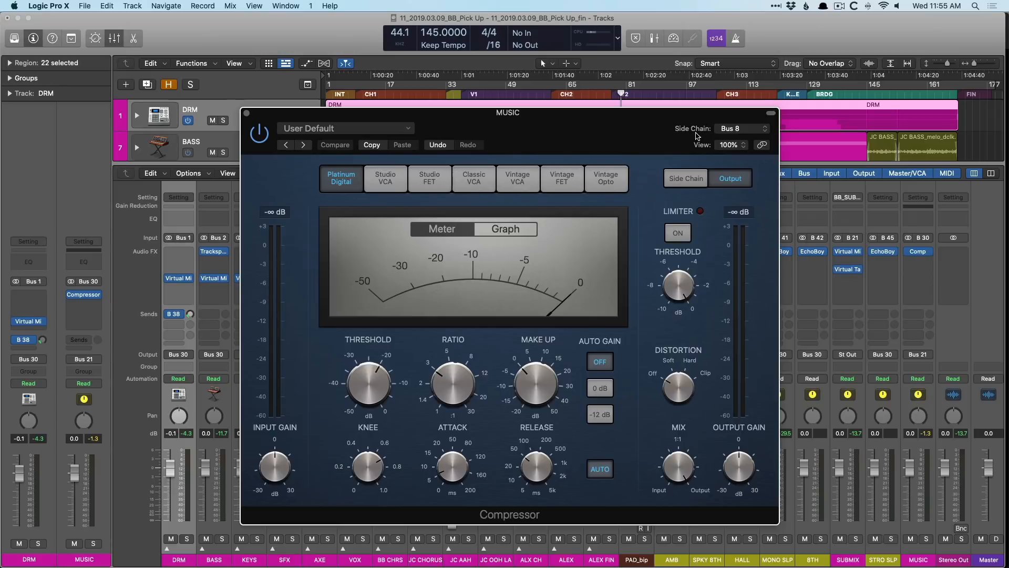
pyautogui.click(736, 130)
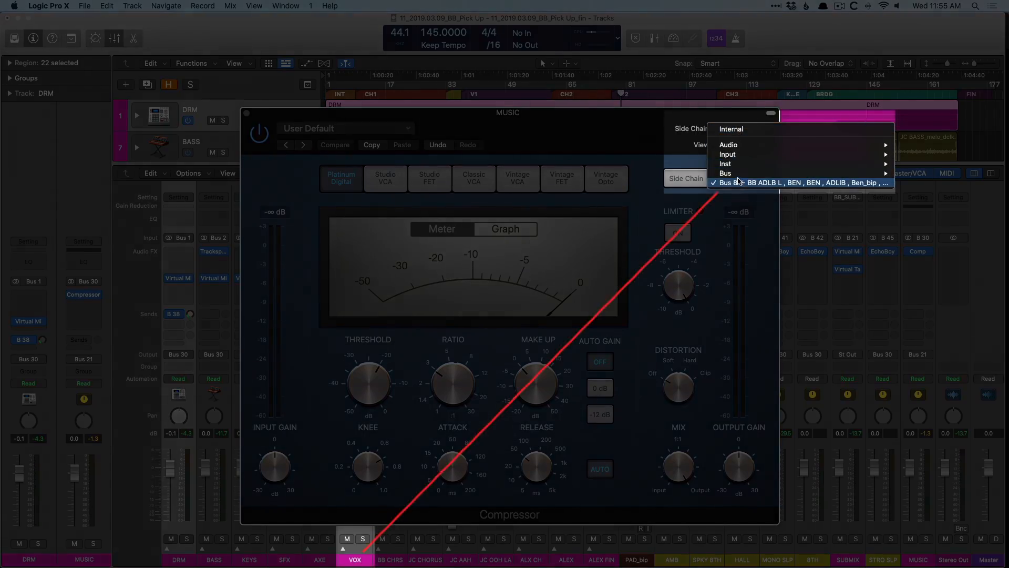
pyautogui.moveTo(740, 174)
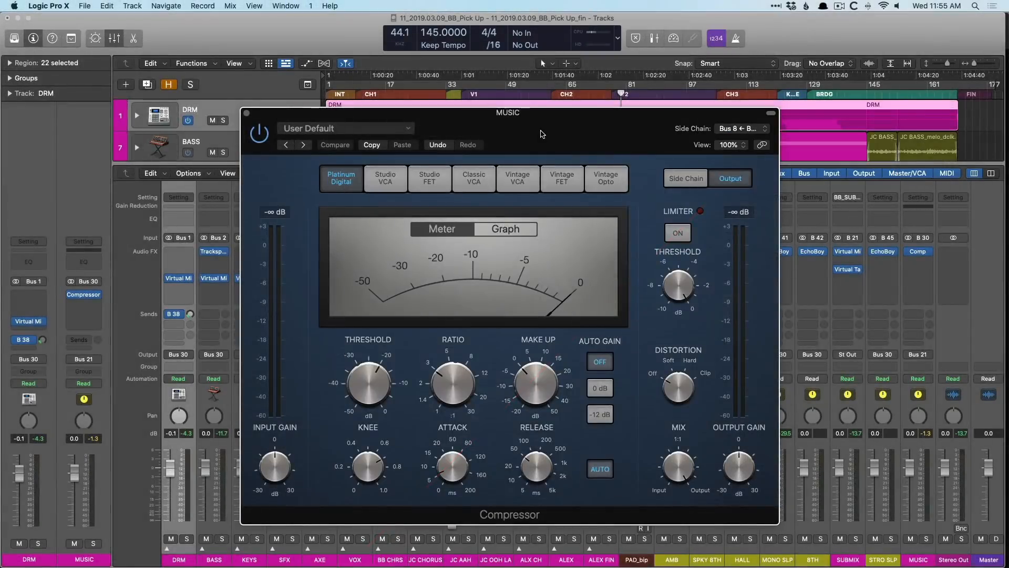
pyautogui.press('super+w')
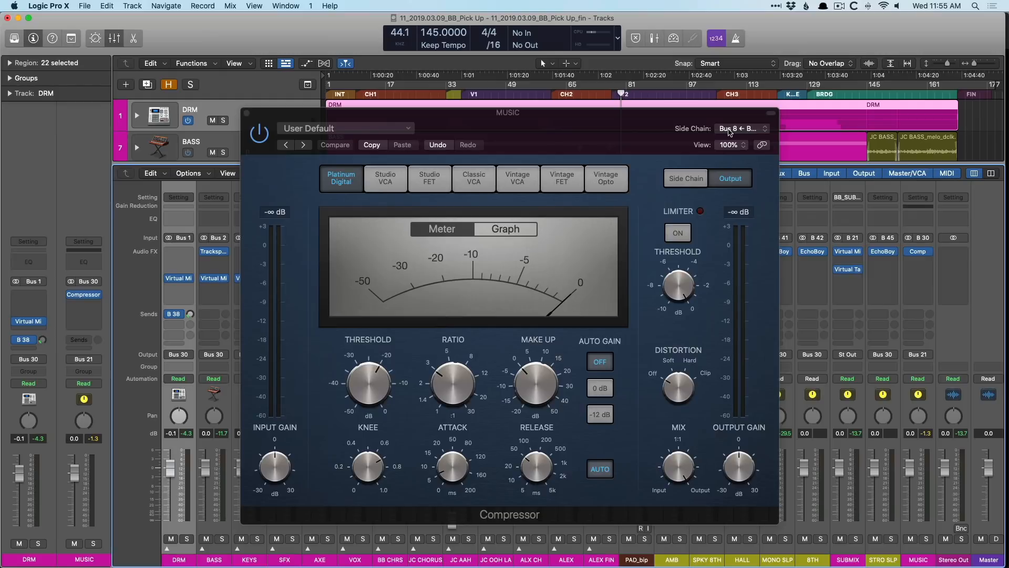
# - Adjust the MUSIC Compressor's threshold to about -21 dB while verse 2 plays
pyautogui.press('v')
pyautogui.press('v')
pyautogui.press('space')
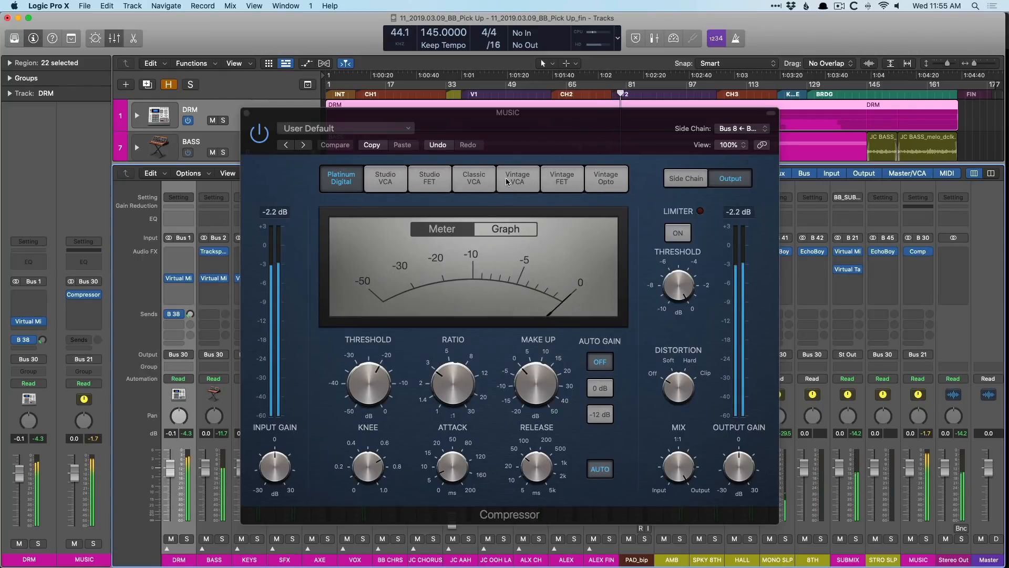
pyautogui.moveTo(373, 378); pyautogui.dragTo(369, 377)
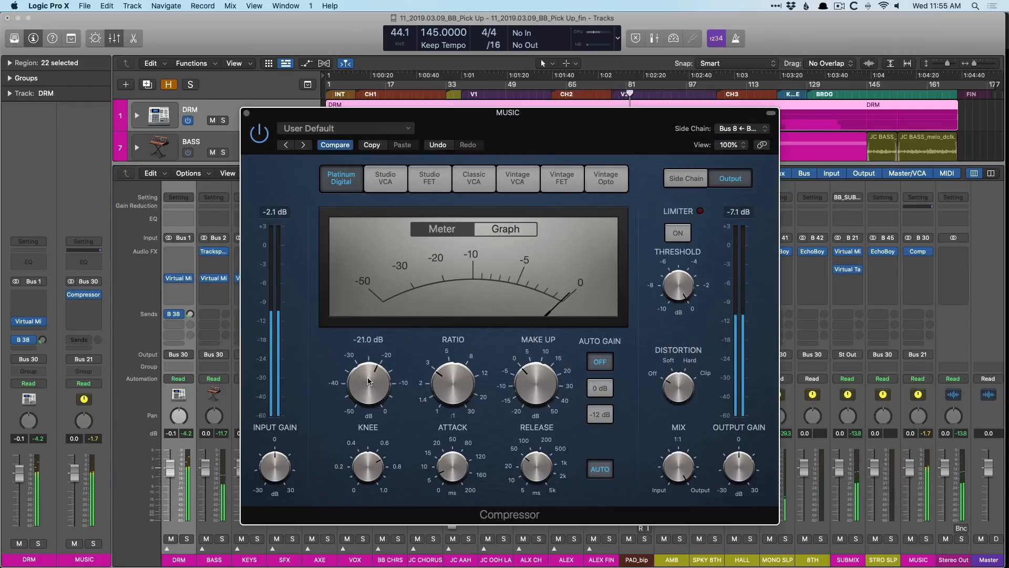
pyautogui.moveTo(367, 382); pyautogui.dragTo(366, 380)
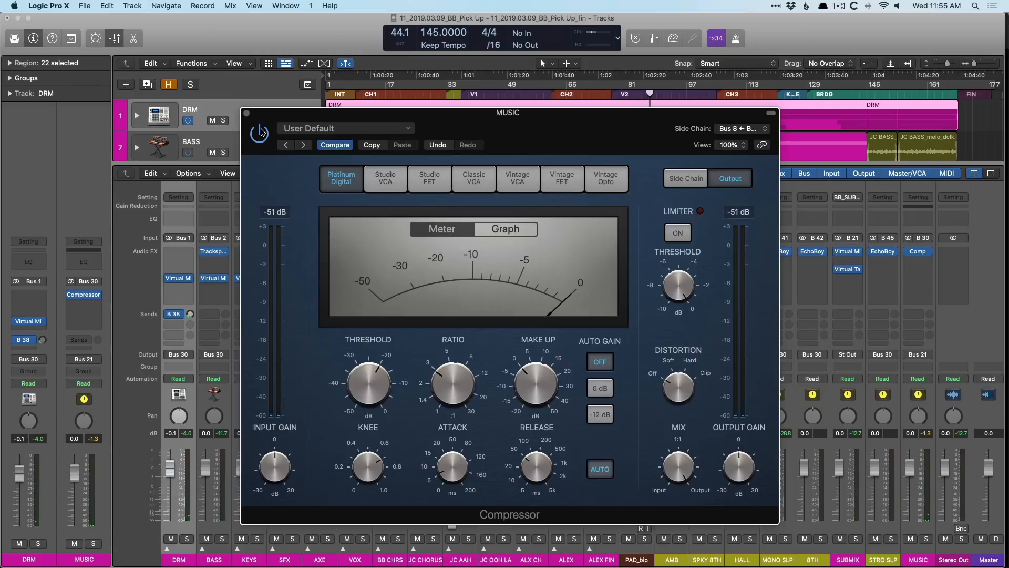
# - Compare verse 2 with and without ducking by repeatedly bypassing and re-enabling the MUSIC Compressor during playback
pyautogui.press('space')
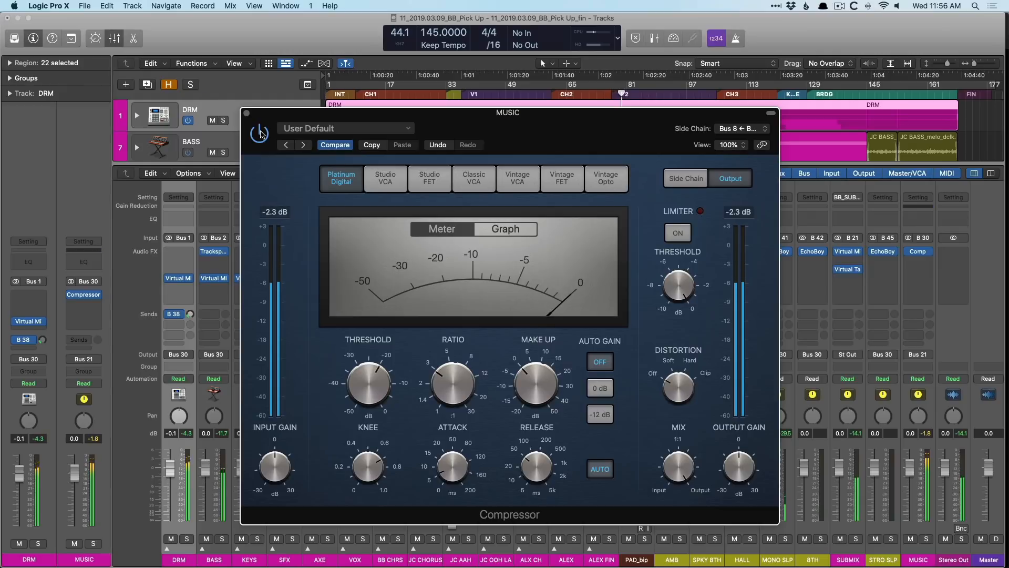
pyautogui.click(259, 133)
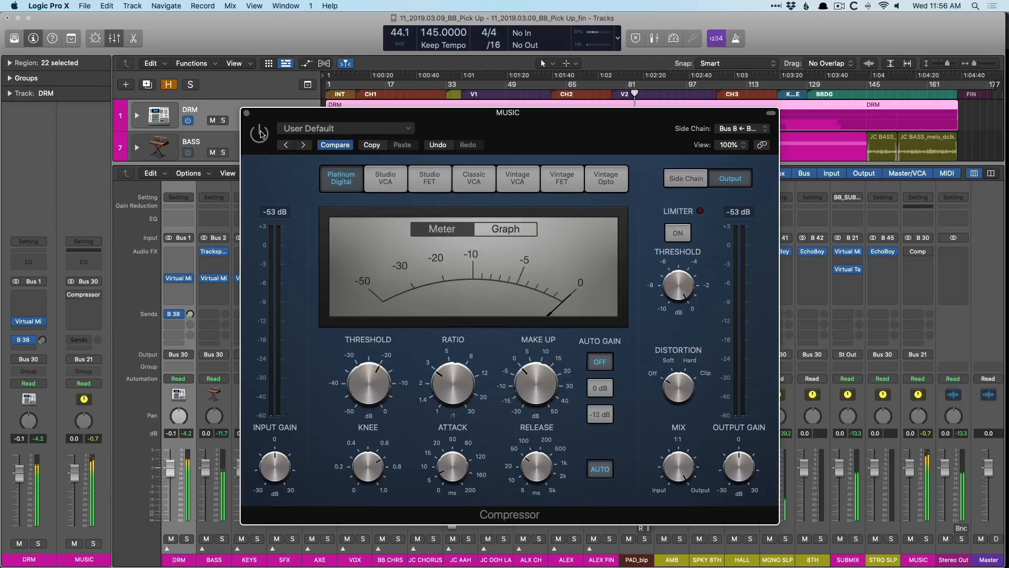
pyautogui.click(259, 133)
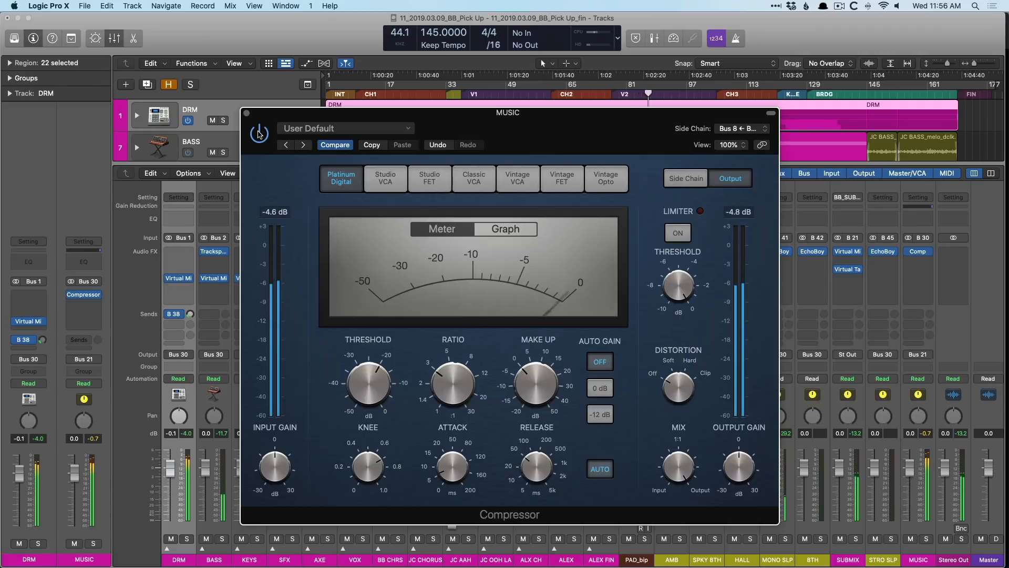
pyautogui.click(259, 134)
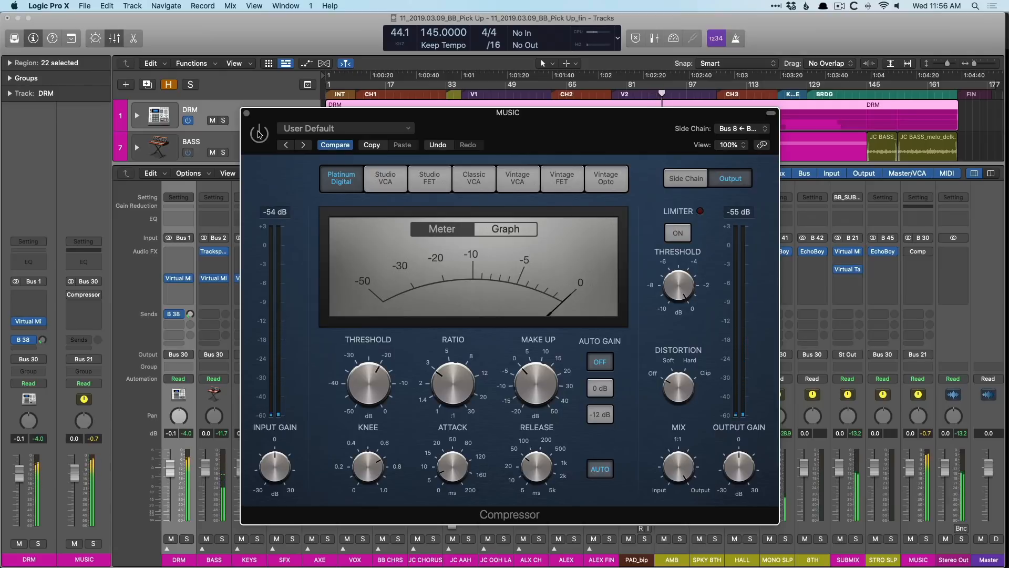
pyautogui.click(259, 134)
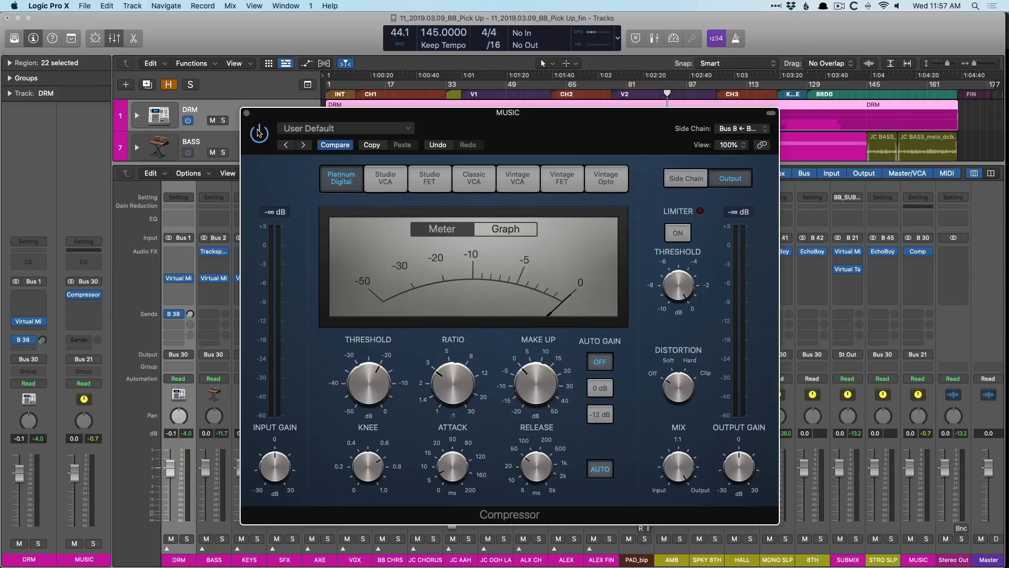
# - Try a lower threshold on the MUSIC Compressor during playback, and undo the change
pyautogui.press('space')
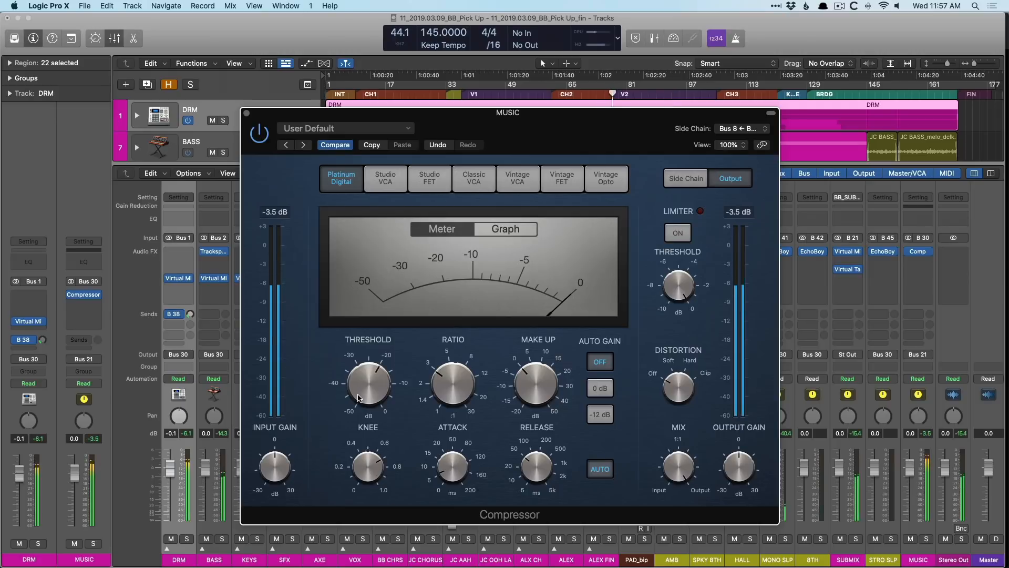
pyautogui.moveTo(363, 386); pyautogui.dragTo(358, 402)
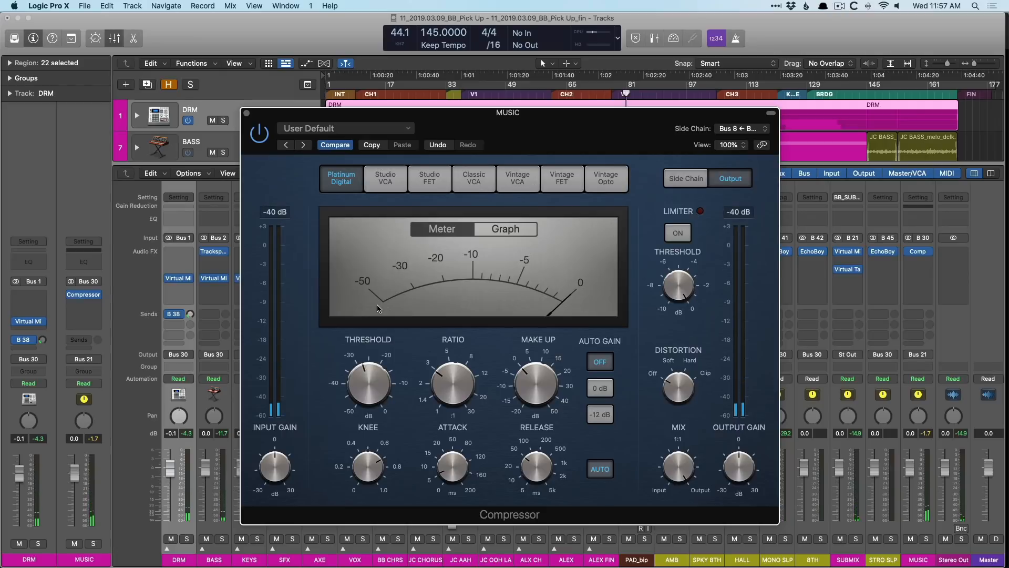
pyautogui.click(436, 144)
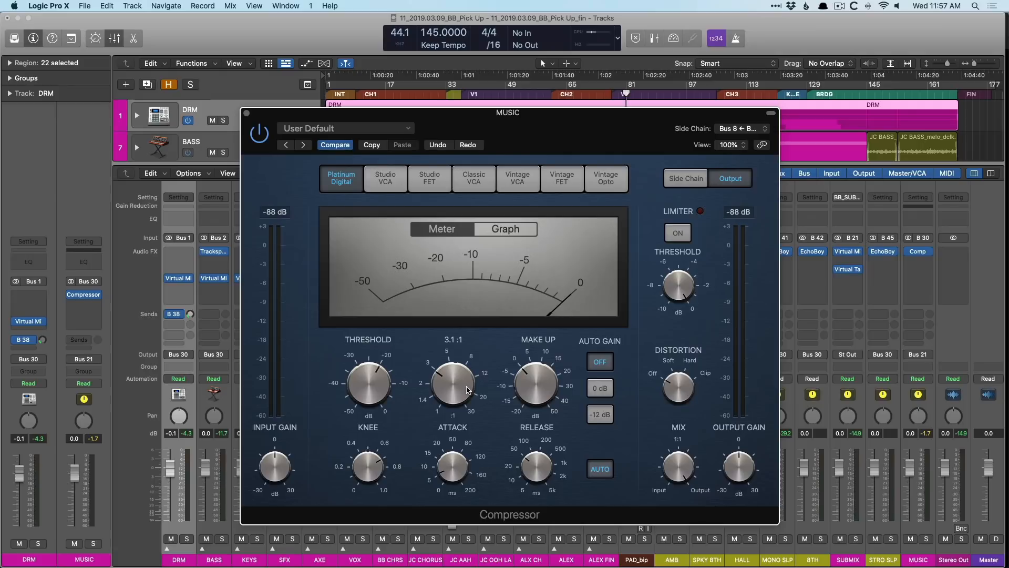
# - Close the MUSIC Compressor, and open the Expander on the VOX track with Bus 30 as its side chain source
pyautogui.moveTo(450, 478)
pyautogui.click(246, 113)
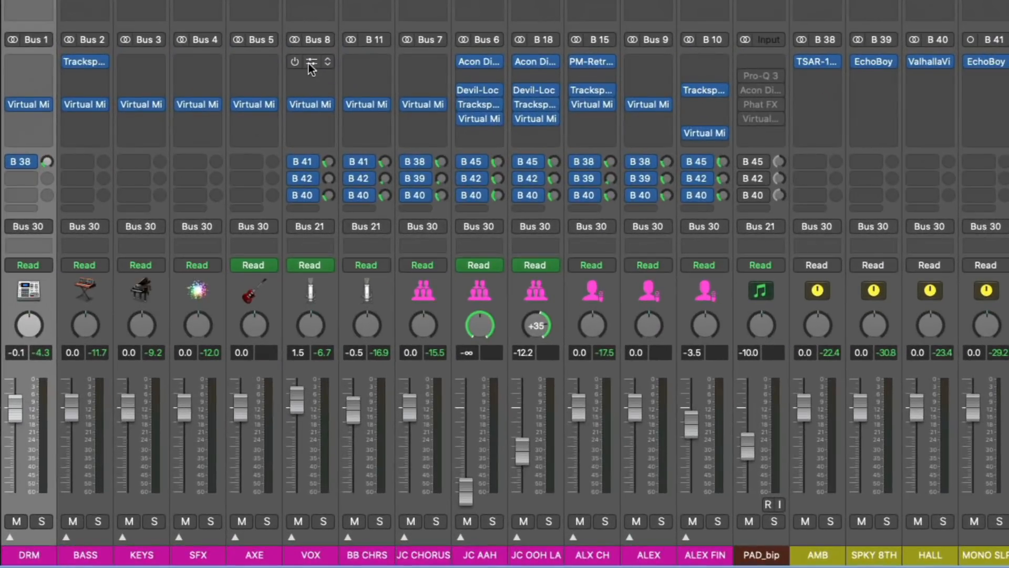
pyautogui.click(311, 63)
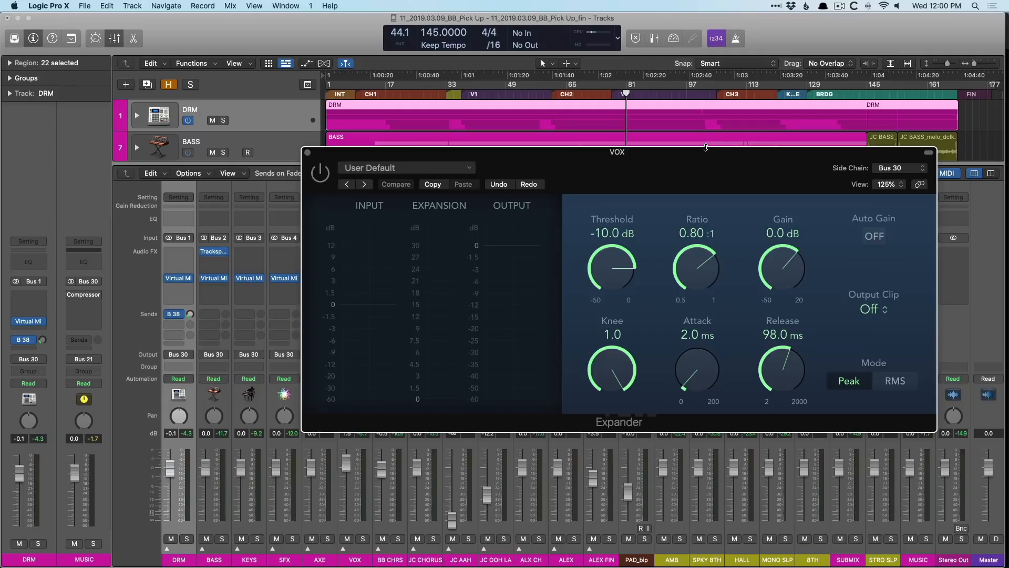
pyautogui.moveTo(707, 153); pyautogui.dragTo(637, 182)
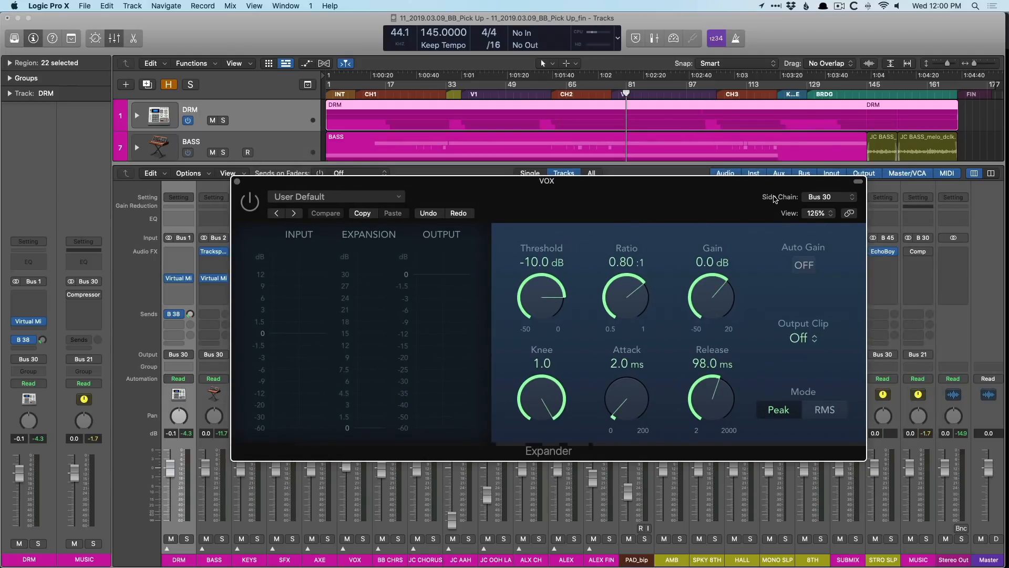
pyautogui.click(822, 197)
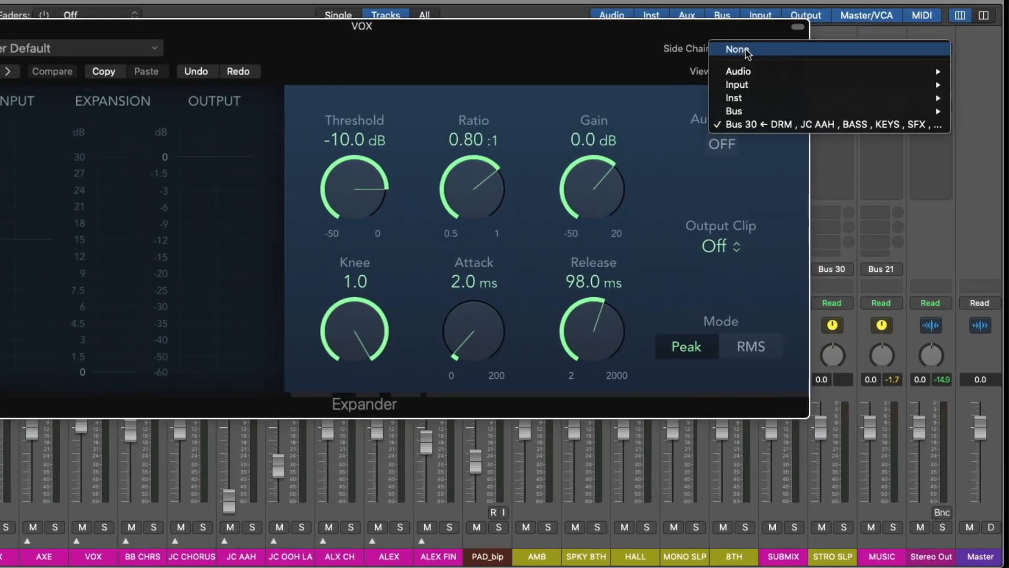
pyautogui.click(624, 59)
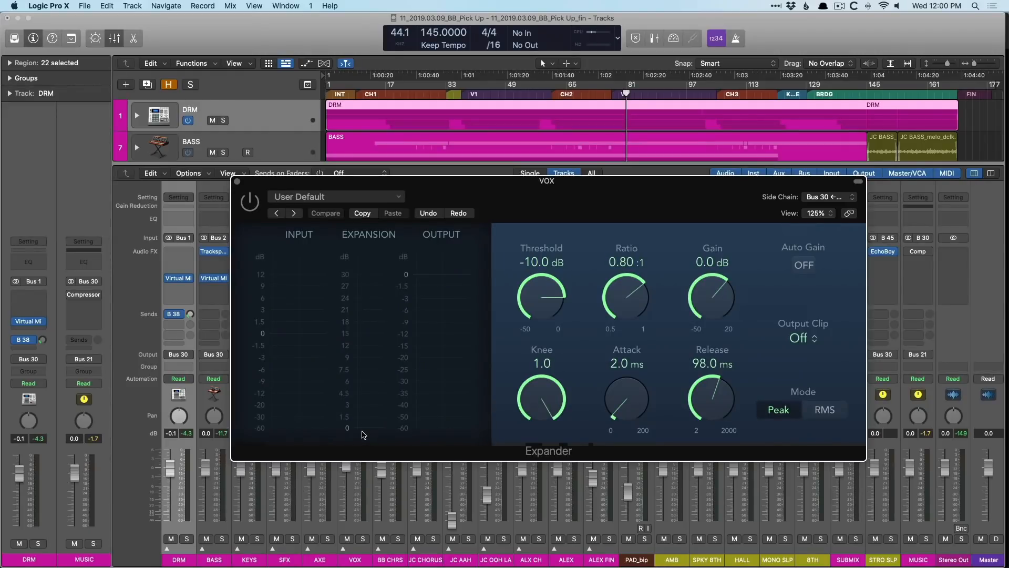
# - Play verse 2 and enable the Expander on the VOX track
pyautogui.press('space')
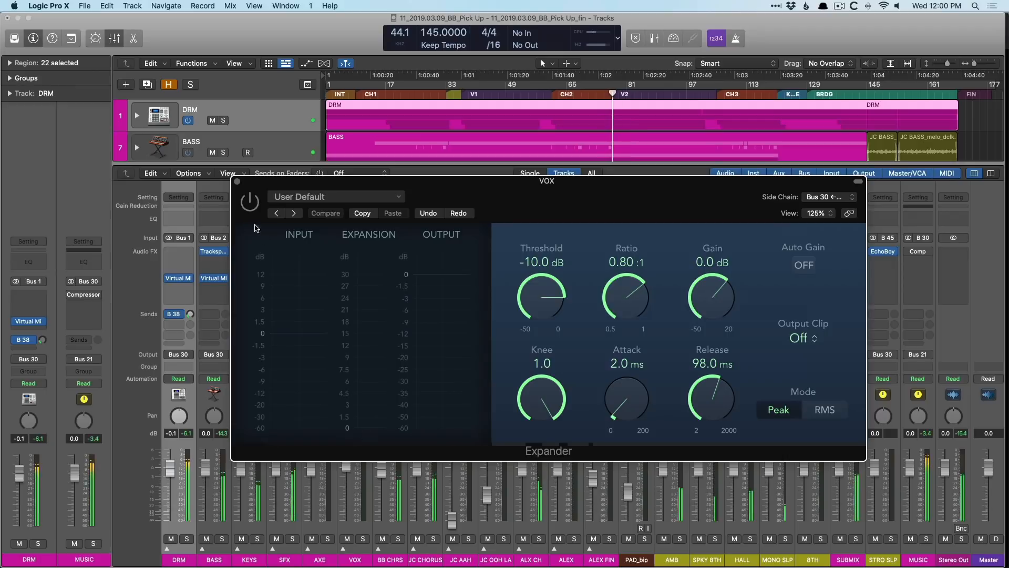
pyautogui.click(249, 202)
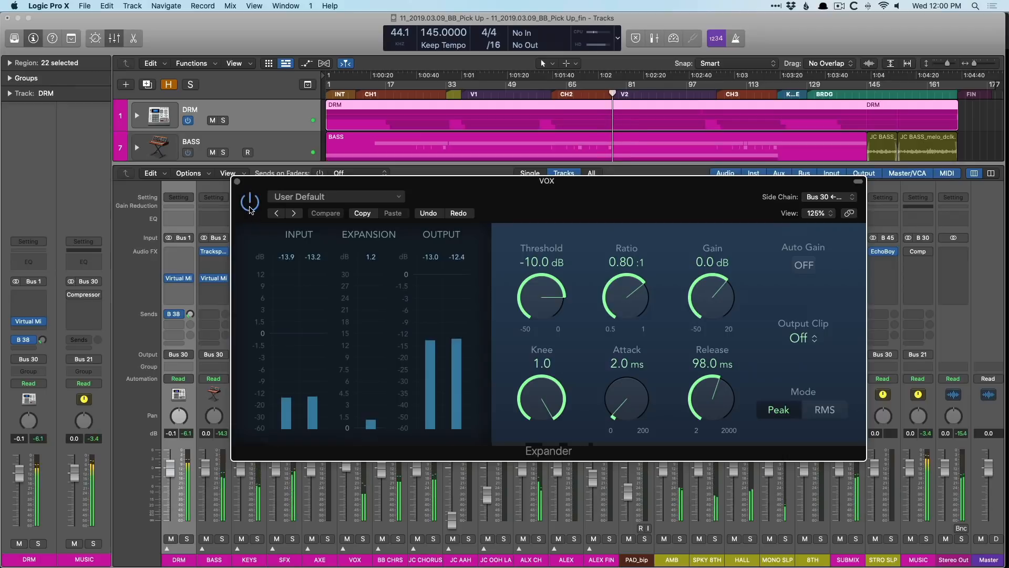
pyautogui.moveTo(532, 202); pyautogui.dragTo(529, 200)
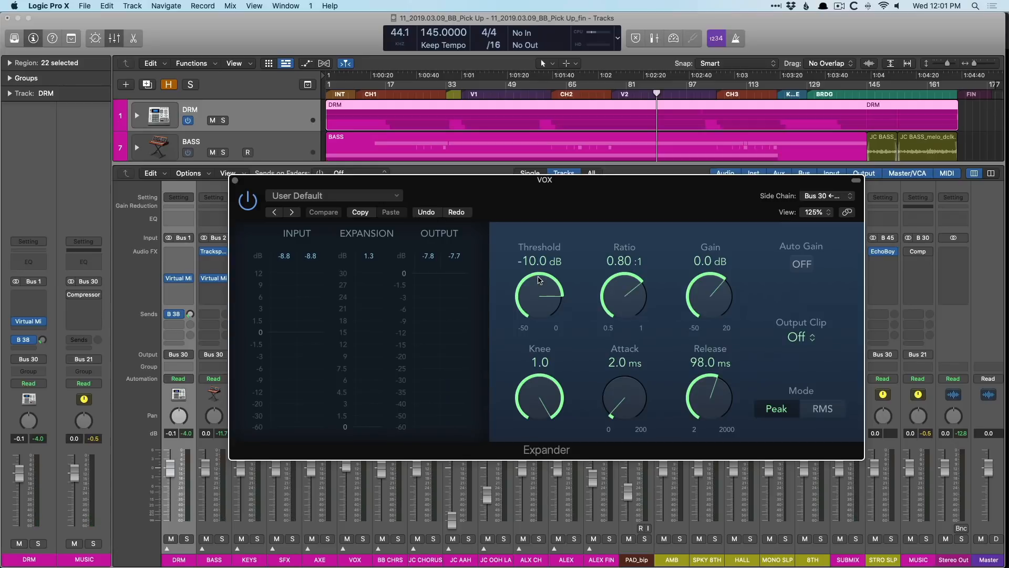
# - Set the VOX Expander's threshold to -50.0 dB and its ratio to 1.00:1, and lower the ratio to 0.77:1 during playback
pyautogui.moveTo(540, 278); pyautogui.dragTo(548, 421)
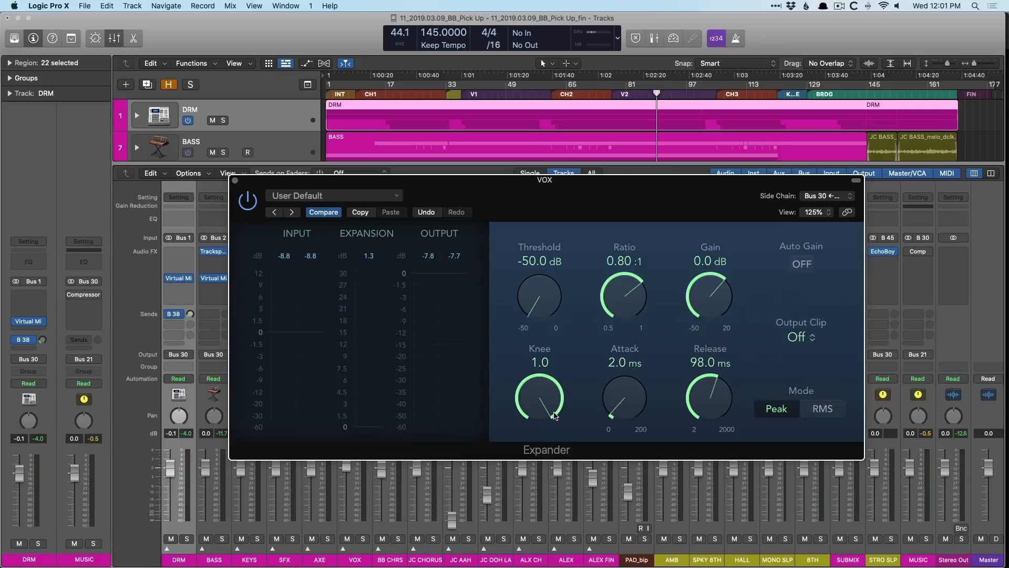
pyautogui.moveTo(613, 296); pyautogui.dragTo(599, 226)
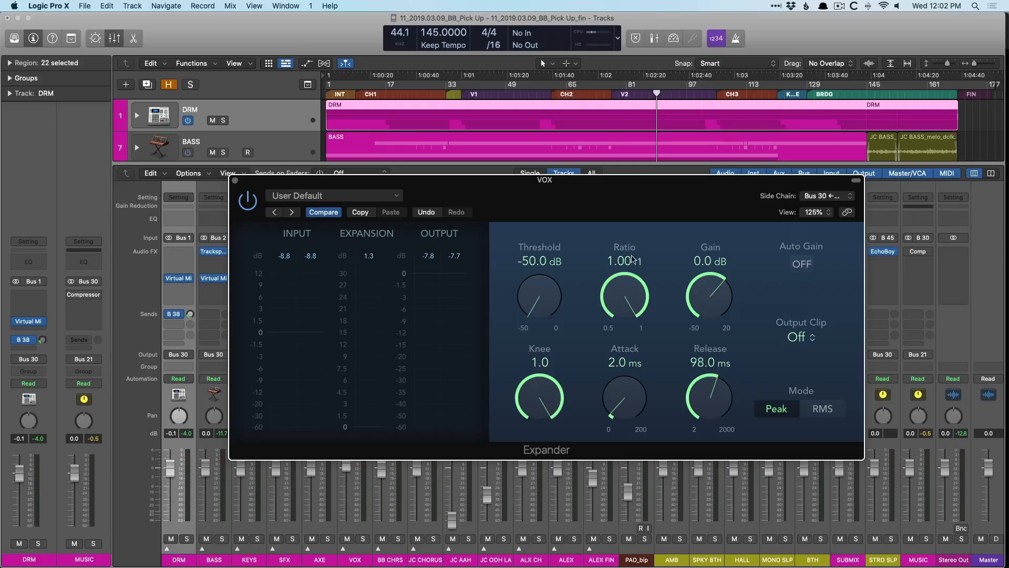
pyautogui.press('space')
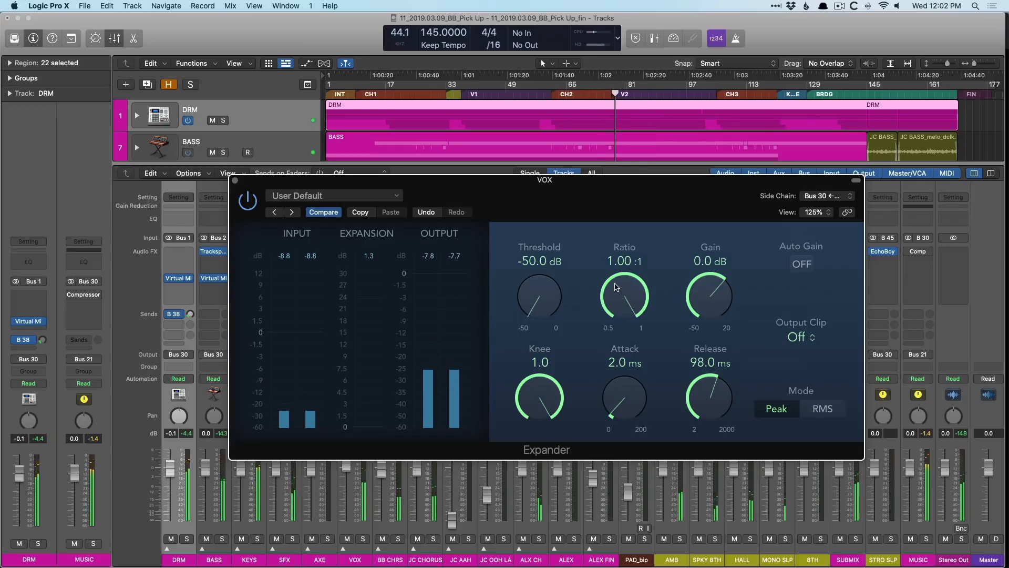
pyautogui.moveTo(616, 288); pyautogui.dragTo(619, 344)
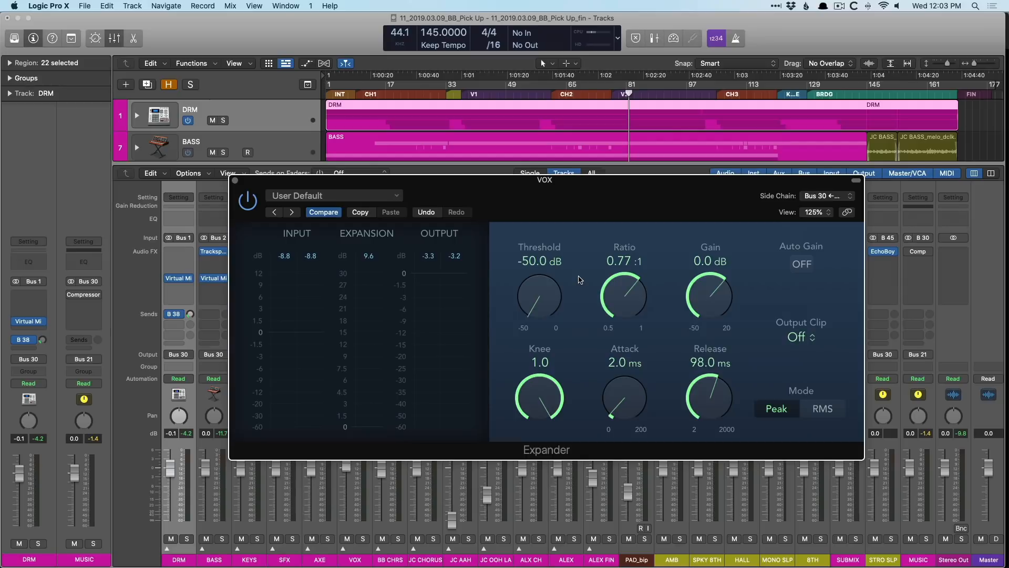
# - Try Auto Gain on the VOX Expander during playback, and turn it off again
pyautogui.click(801, 263)
pyautogui.press('space')
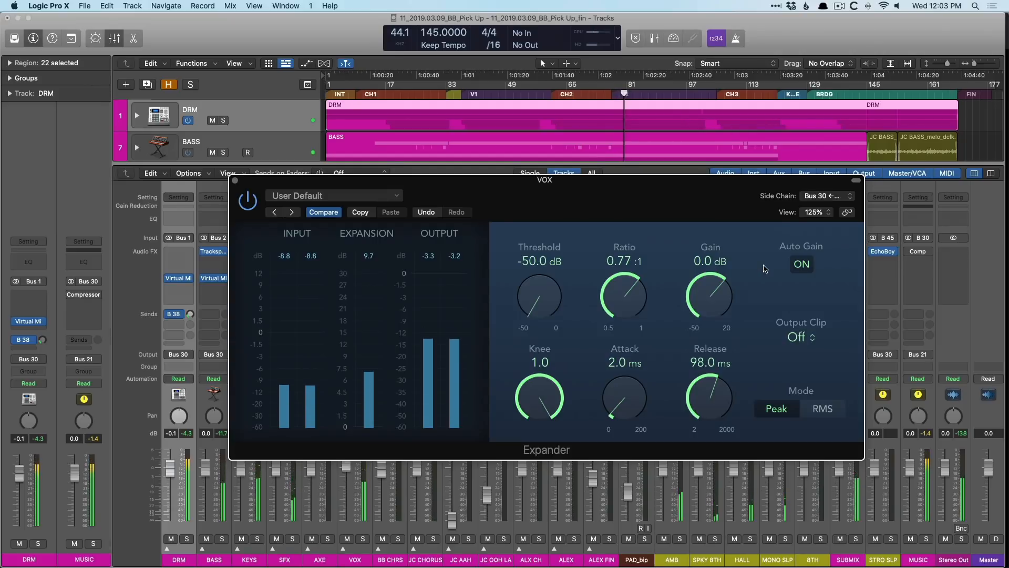
pyautogui.press('space')
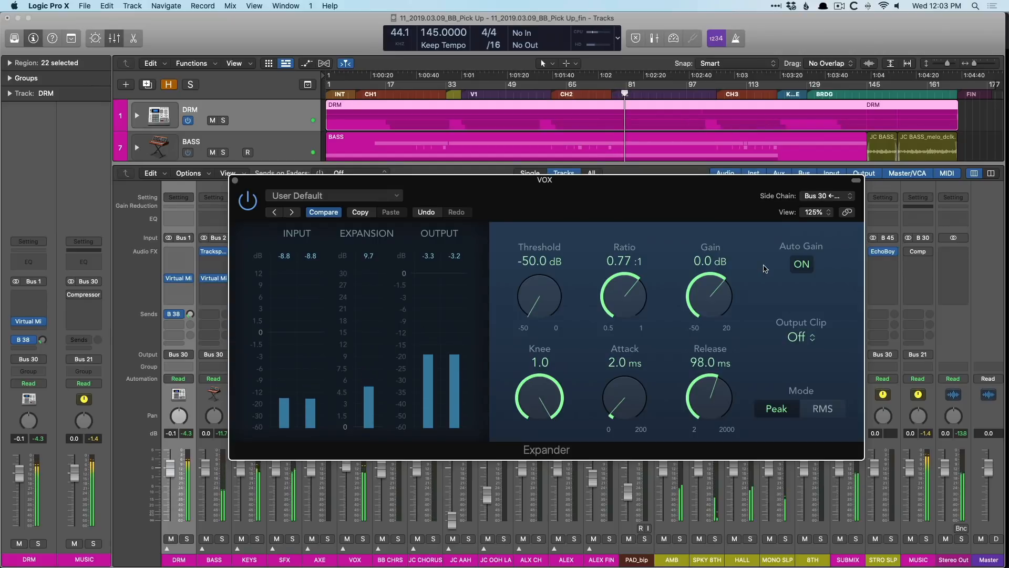
pyautogui.click(804, 264)
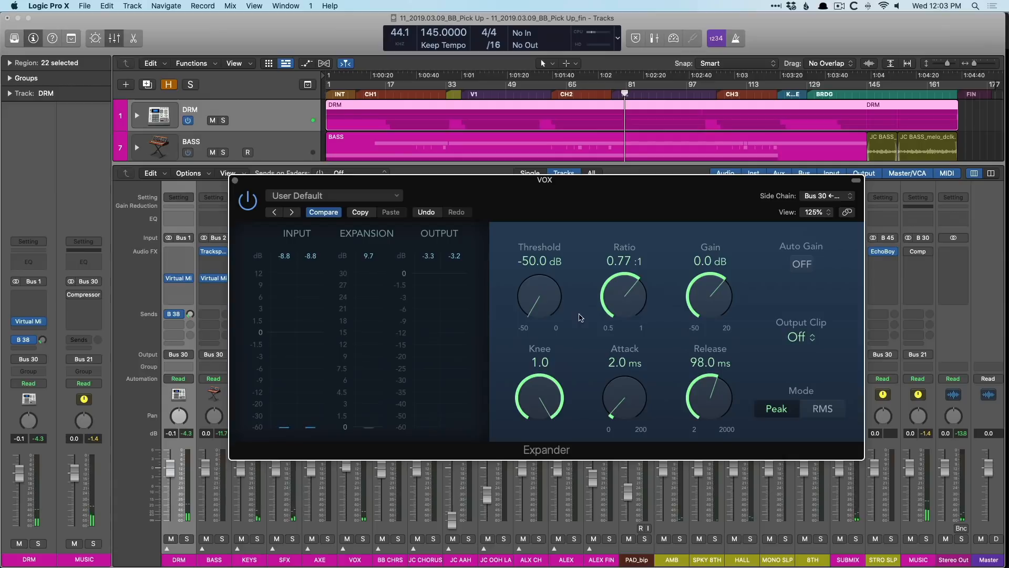
# - Undo the recent VOX Expander changes back to the -10.0 dB threshold and 0.80:1 ratio
pyautogui.click(425, 216)
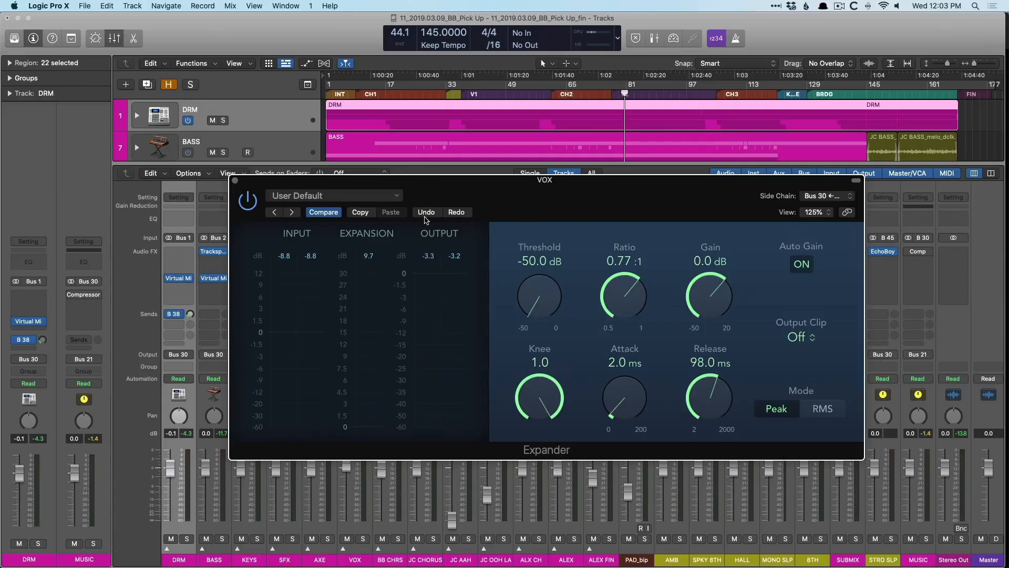
pyautogui.click(425, 216)
pyautogui.click(425, 216)
pyautogui.click(425, 215)
pyautogui.click(425, 215)
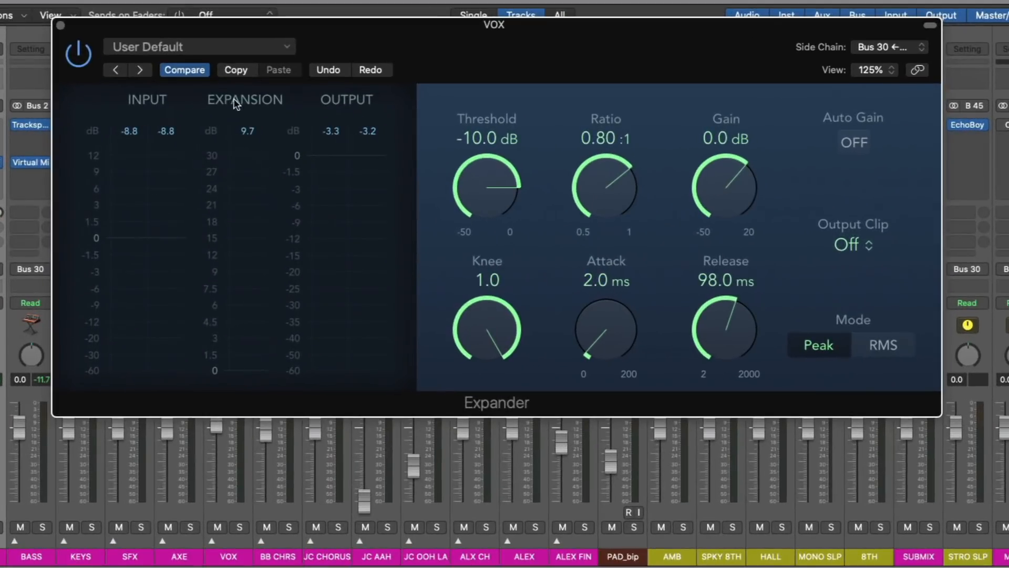
# - Mute the VOX track, listen to the verse without the lead vocal, and unmute the track
pyautogui.click(216, 526)
pyautogui.press('space')
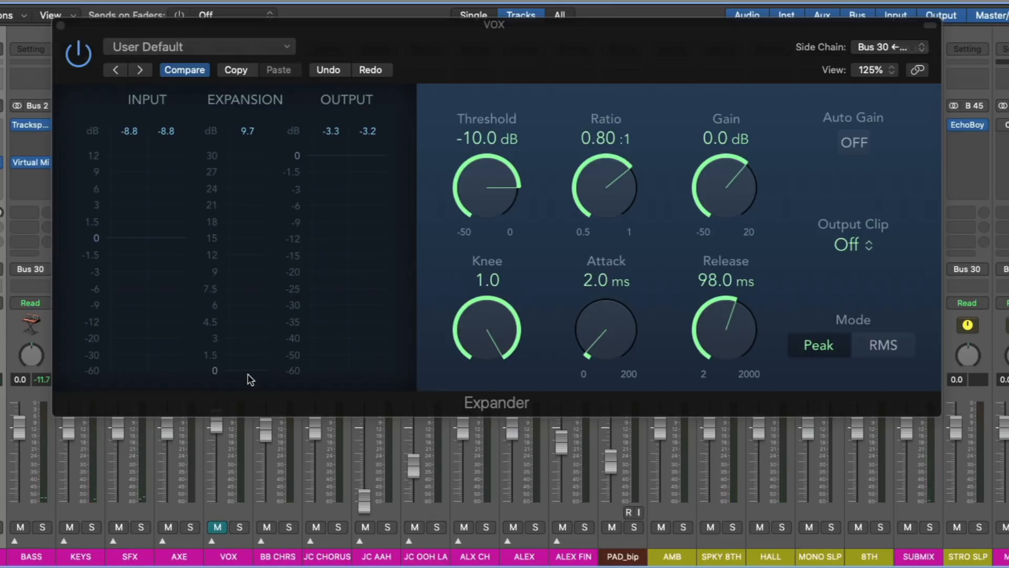
pyautogui.click(216, 526)
pyautogui.press('space')
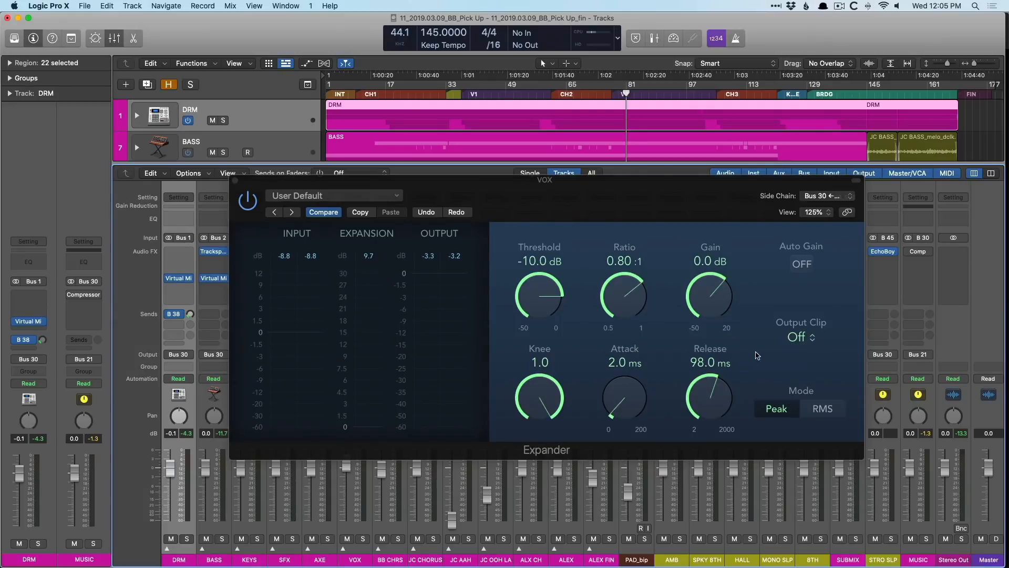
# - Review the VOX Expander's Output Clip options, and leave the setting at Off
pyautogui.click(796, 337)
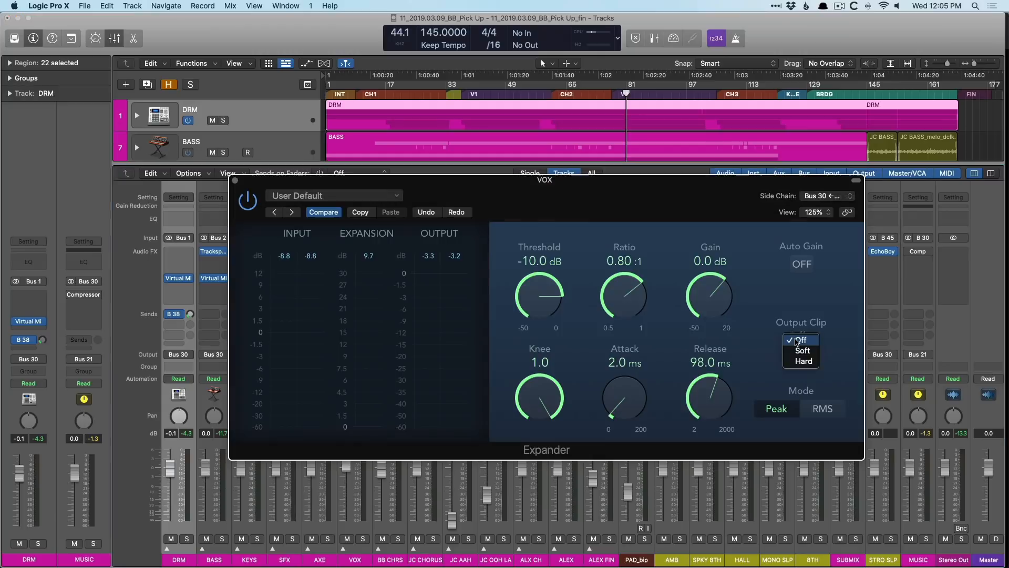
pyautogui.click(785, 300)
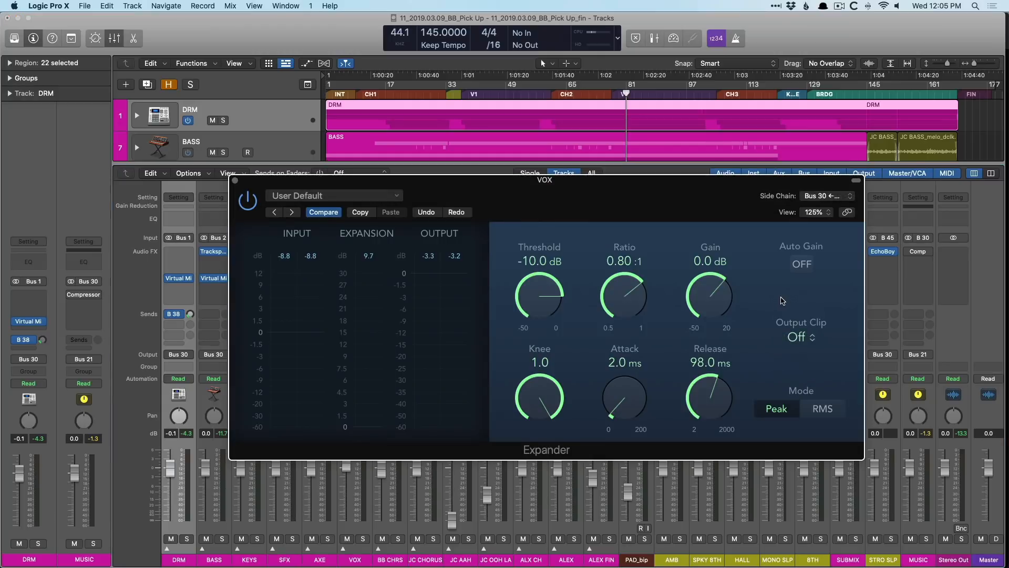